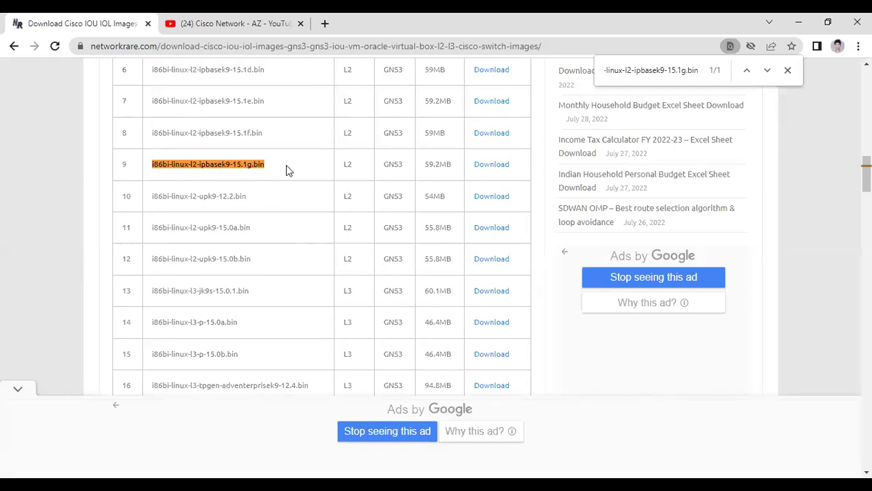
- Compare i86bi-linux-l2-ipbasek9-15.1g.bin on the download page with the local file in the IOU&L3 image_py folder
left_click_drag(146, 164, 287, 168)
left_click(451, 167)
key("alt+Tab")
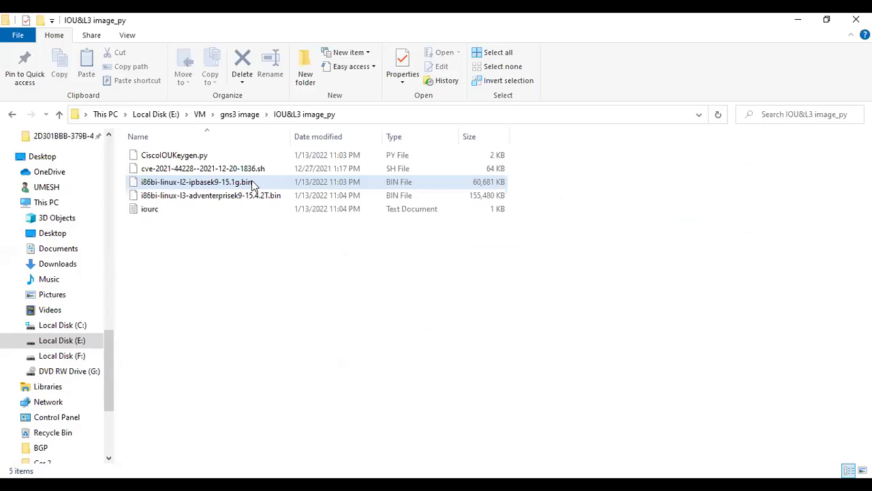
left_click(252, 182)
right_click(251, 183)
left_click(288, 334)
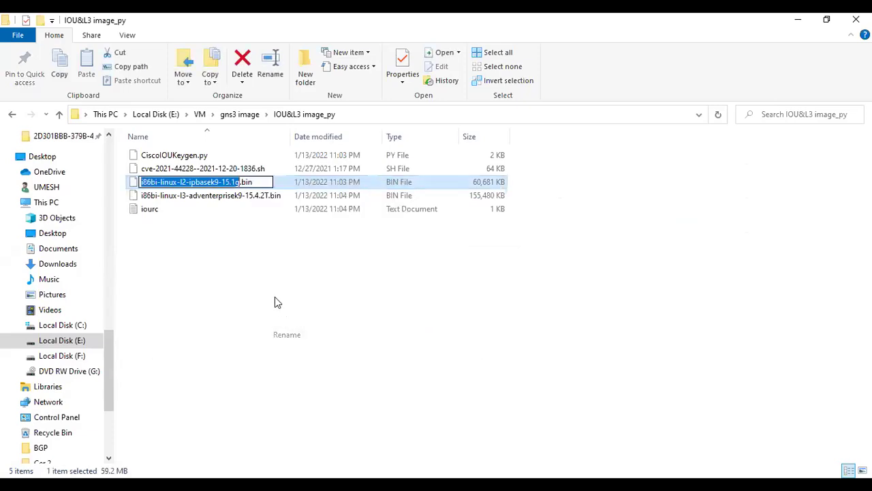
left_click(278, 268)
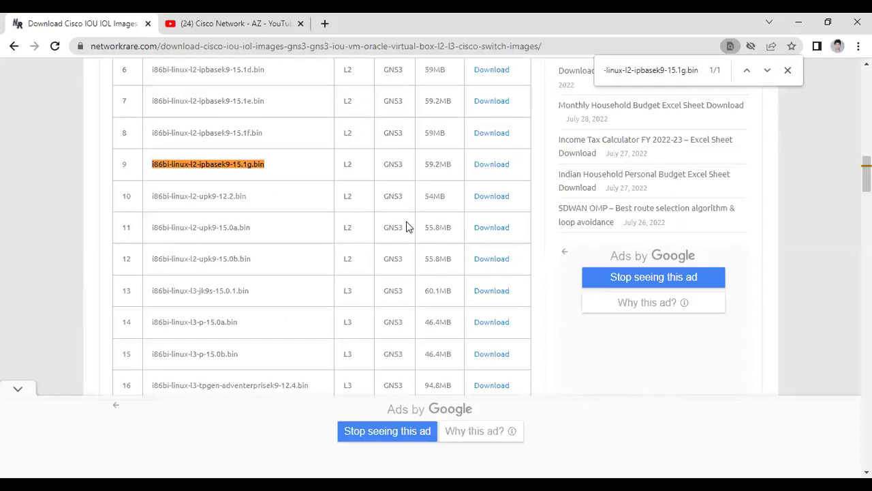
key("ctrl+f")
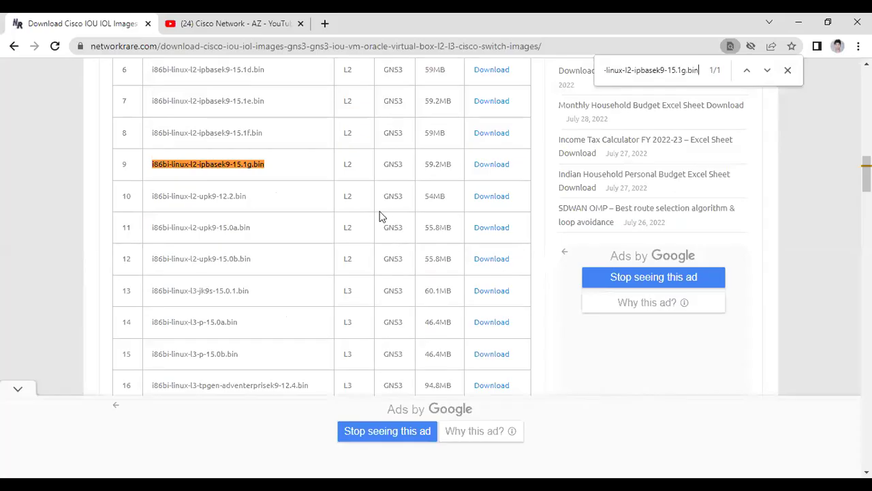
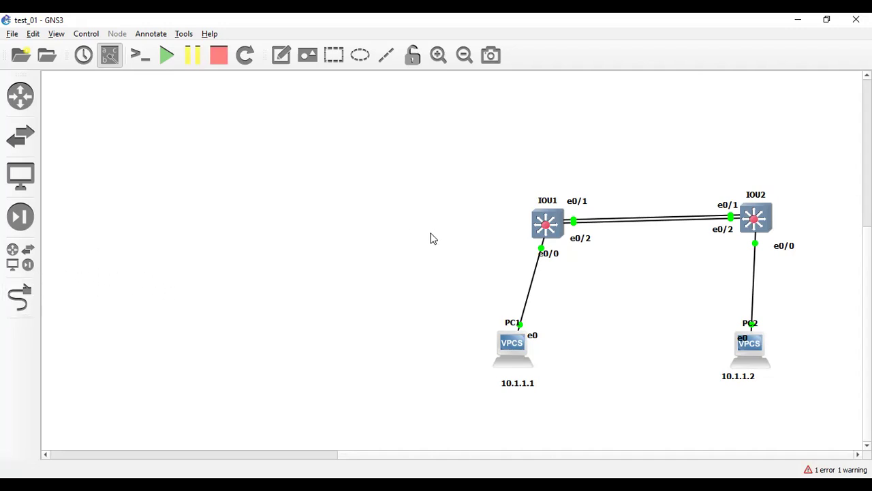
- Begin a new template in GNS3 from the server's Cisco IOU L2 switch appliance, installing it on the GNS3 VM
left_click(21, 257)
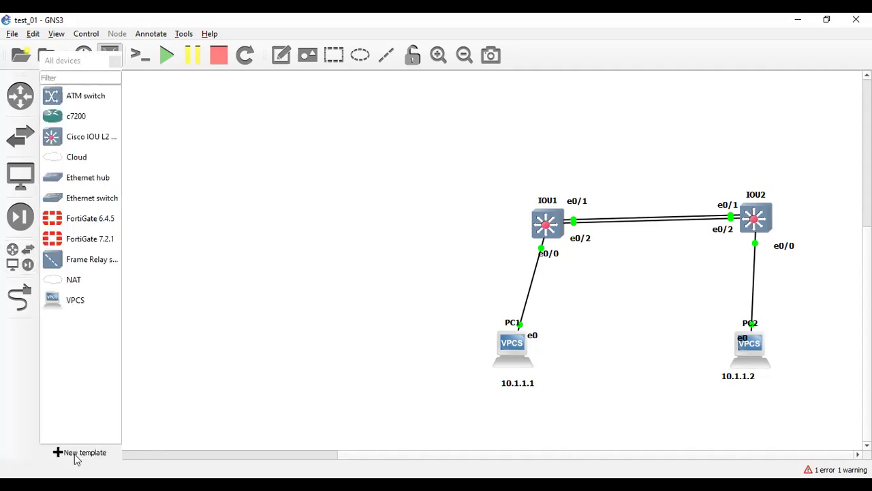
left_click(82, 454)
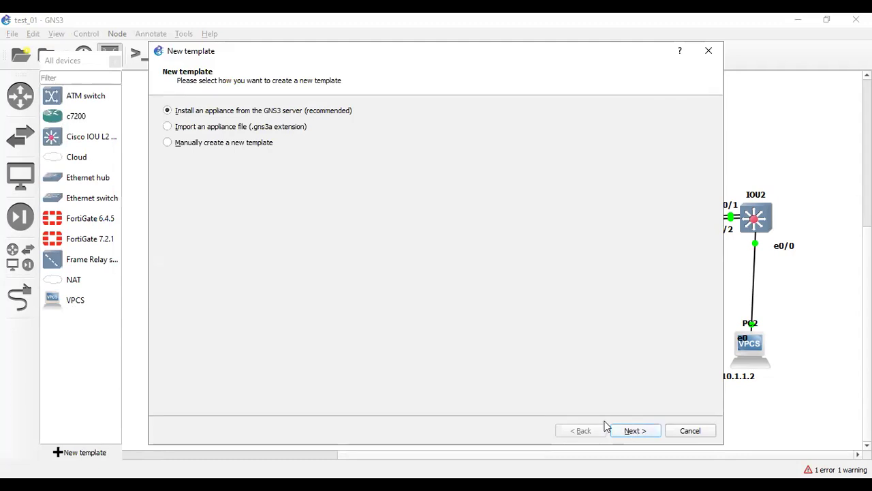
left_click(629, 436)
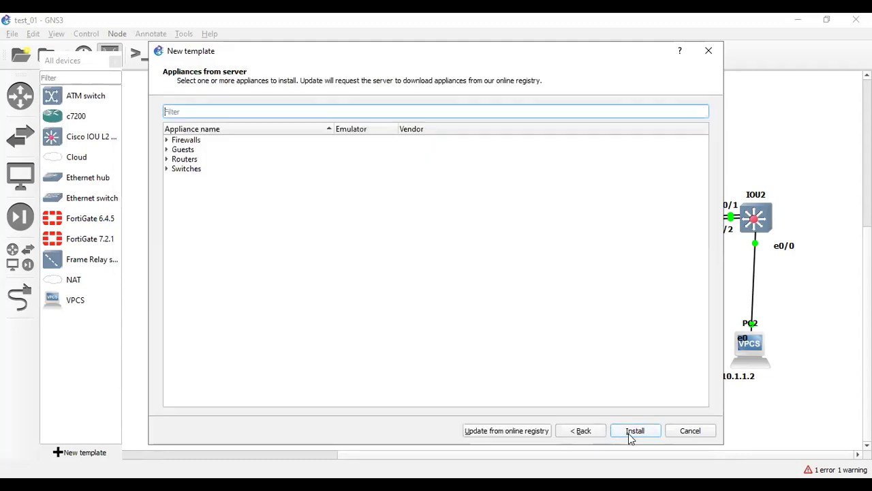
left_click(168, 169)
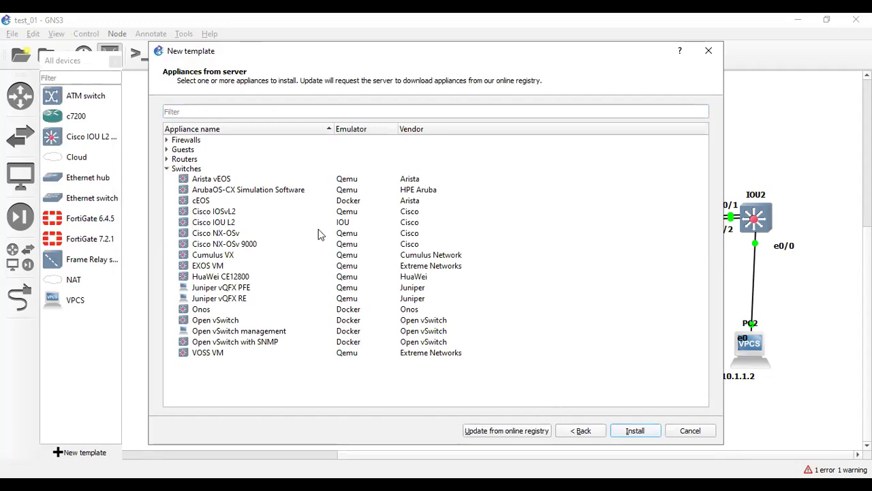
left_click(347, 225)
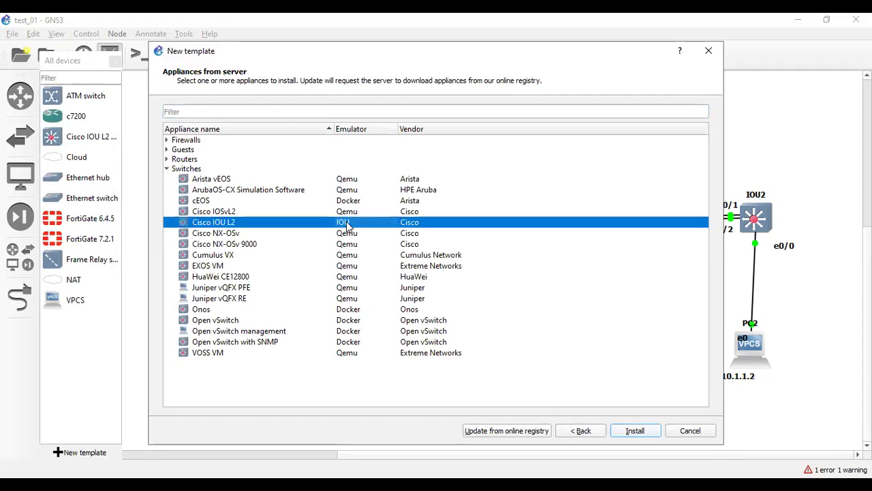
left_click(636, 436)
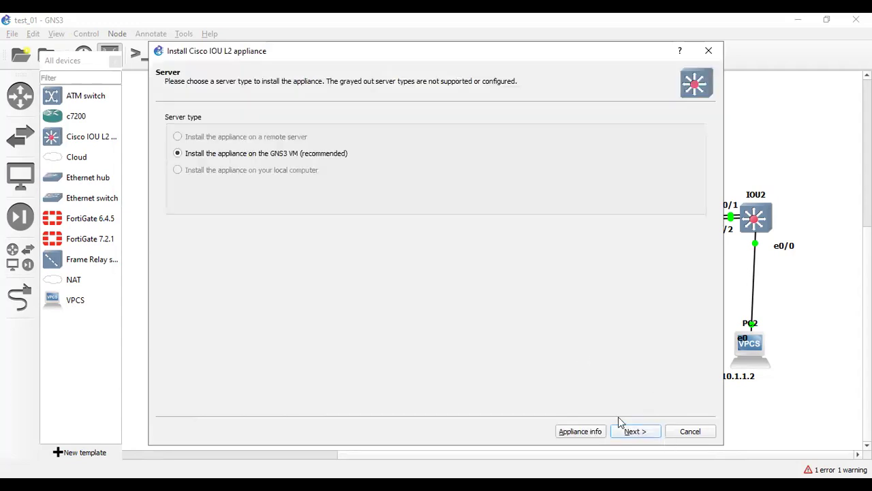
left_click(637, 432)
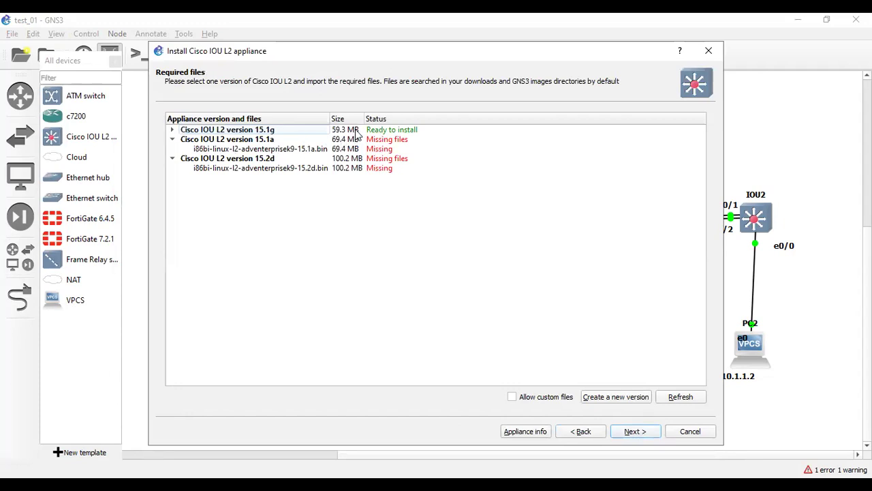
- Import the local i86bi-linux-l2-ipbasek9-15.1g.bin image as the required file for Cisco IOU L2 version 15.1g
left_click(172, 130)
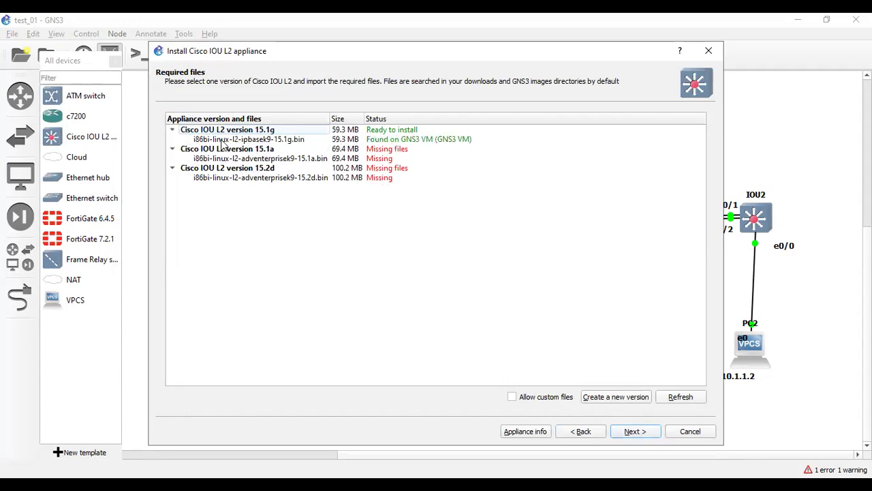
left_click(222, 139)
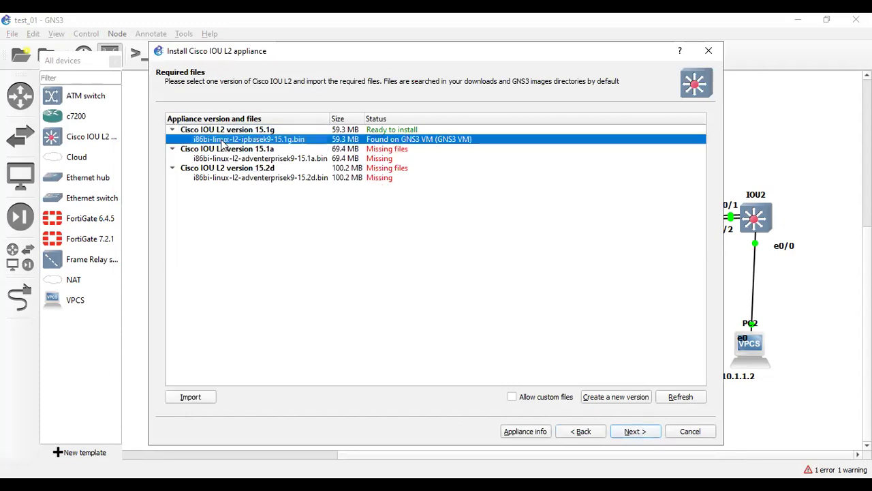
left_click(190, 398)
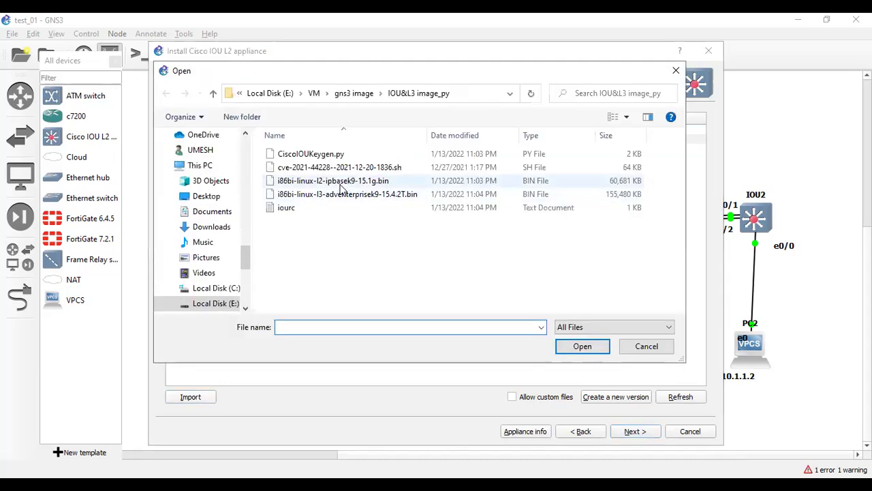
left_click(340, 182)
left_click(579, 347)
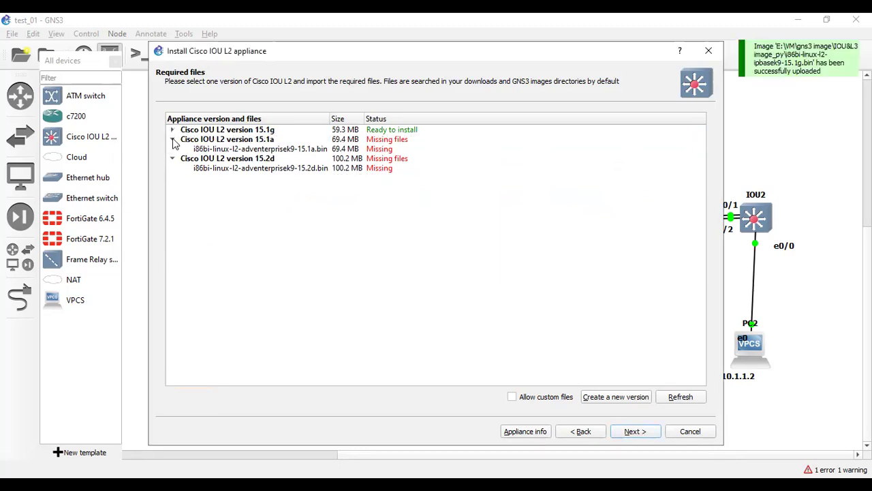
- Try to install Cisco IOU L2 version 15.1g as a new template and cancel out of the appliance installer
left_click(174, 140)
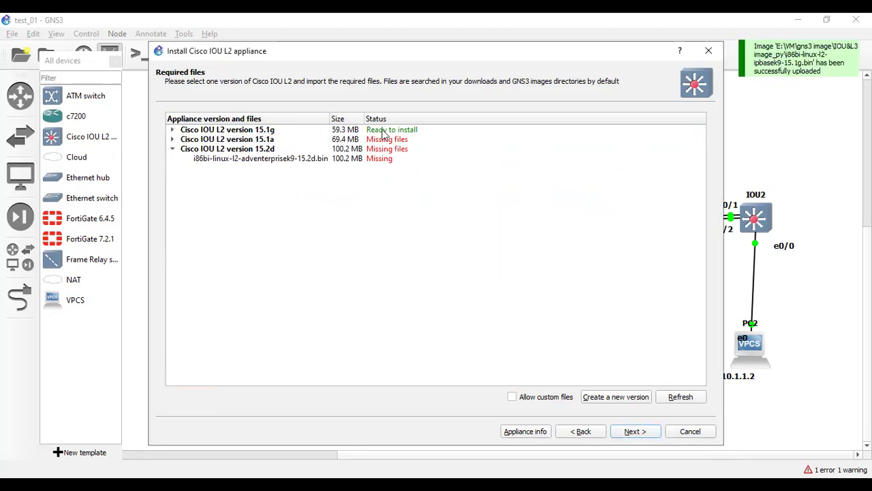
left_click(217, 130)
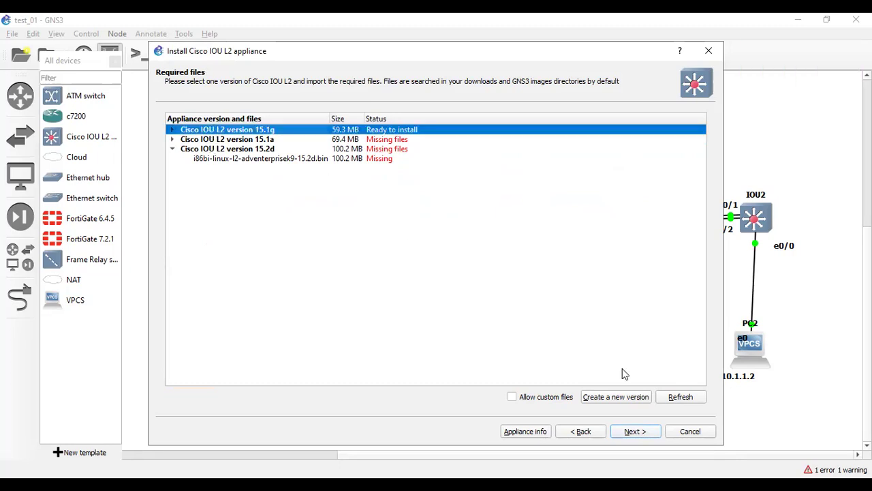
left_click(631, 433)
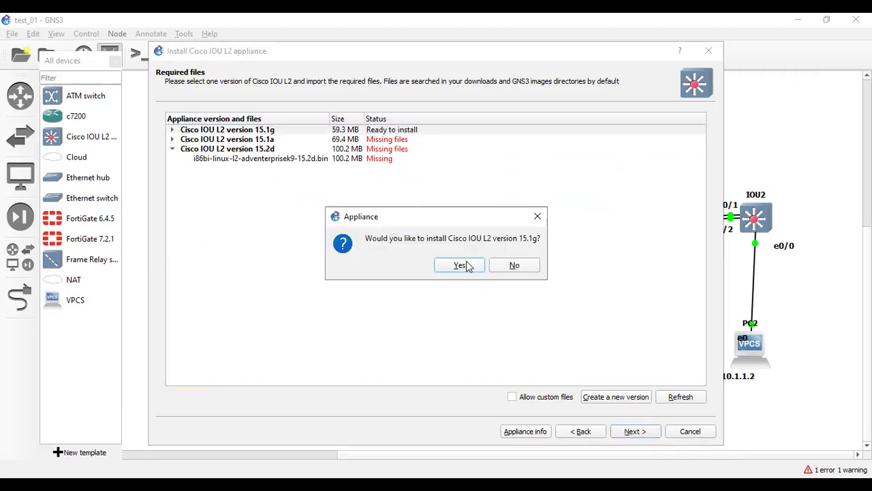
left_click(460, 265)
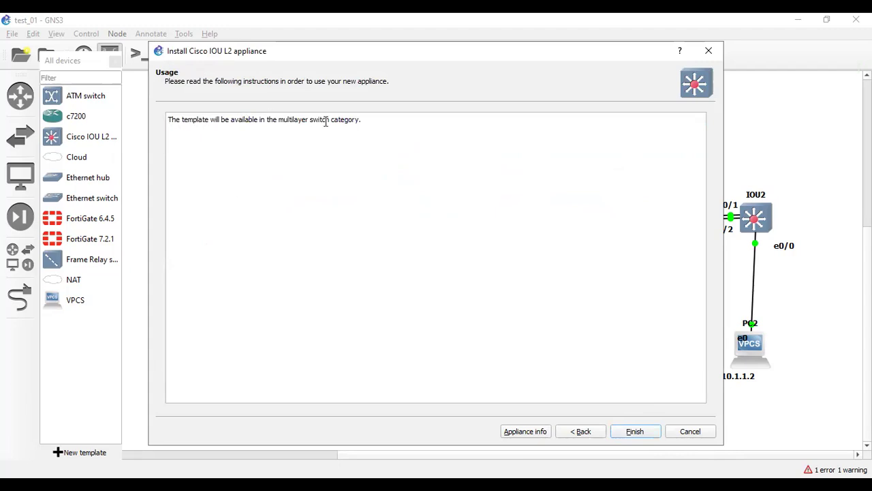
left_click(633, 431)
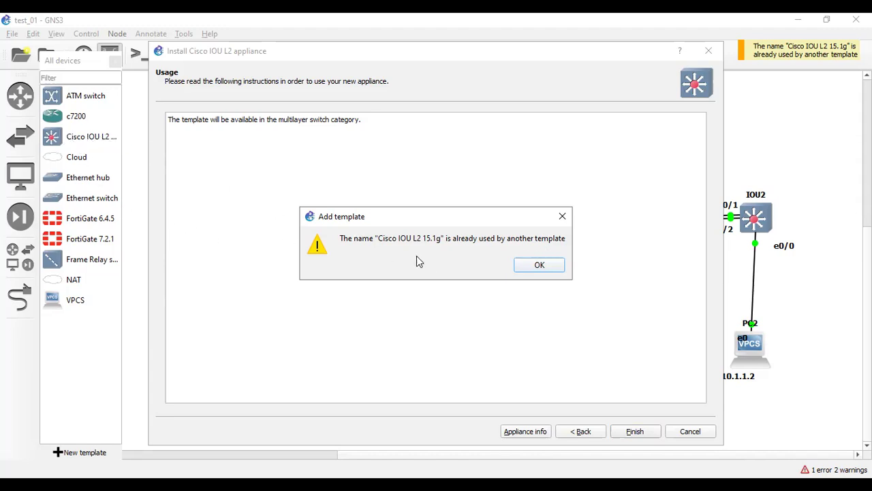
left_click(563, 217)
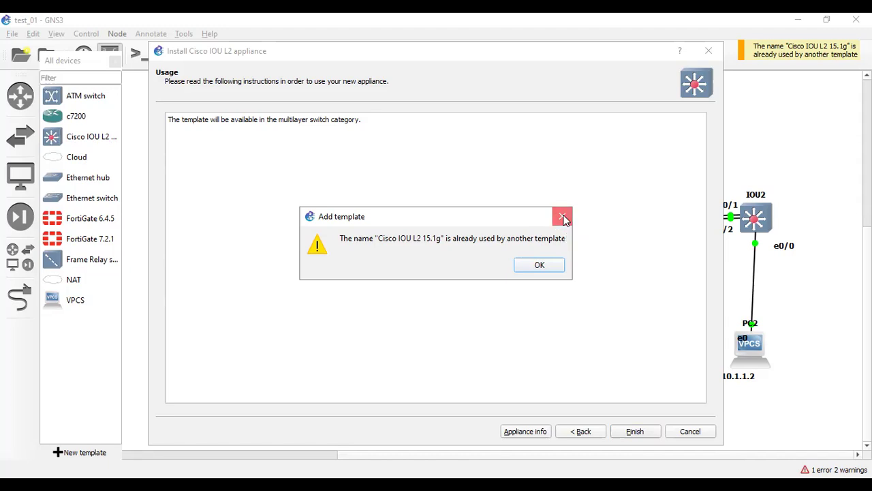
key("Escape")
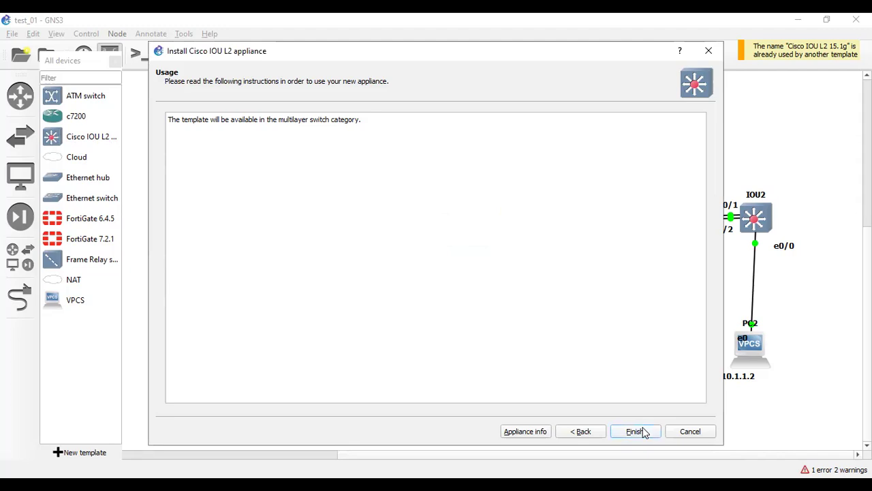
left_click(637, 432)
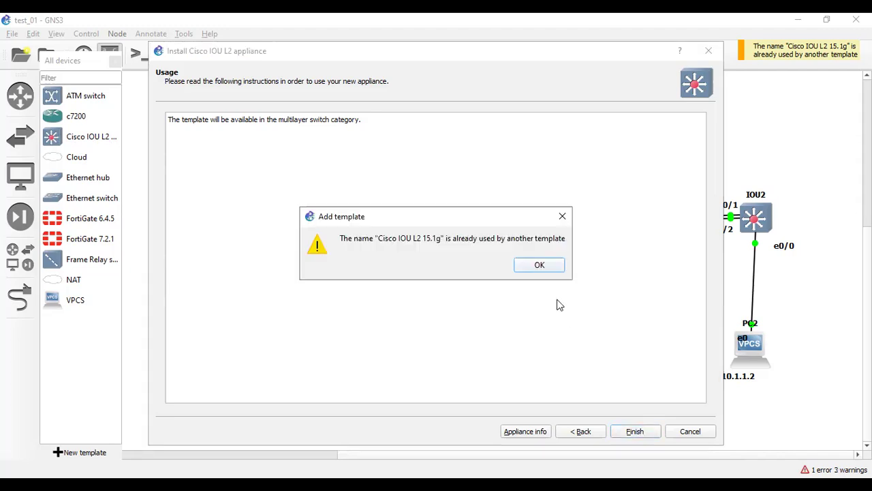
left_click(540, 266)
left_click(494, 217)
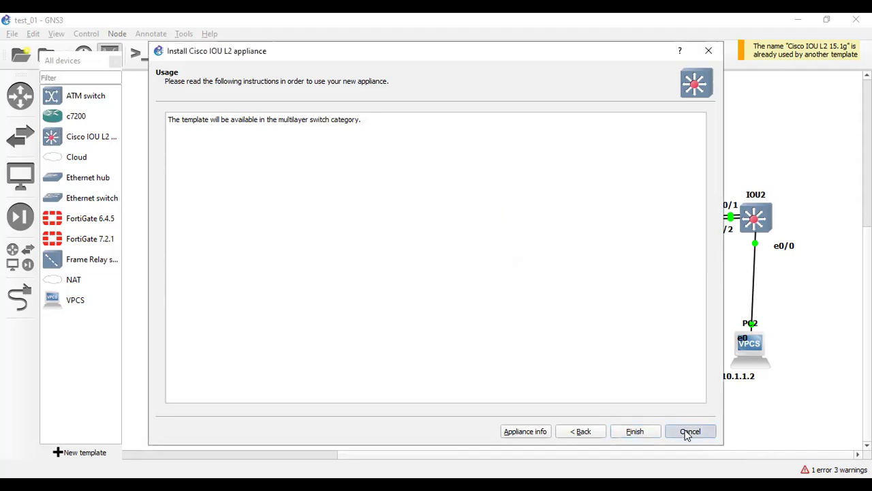
left_click(687, 431)
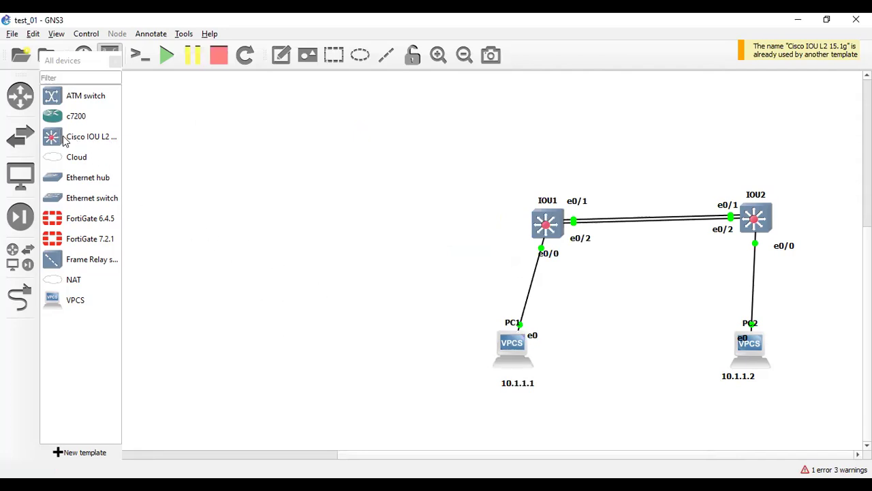
- Add a Cisco IOU L2 switch to the empty area of the topology above and beside IOU1, and start it
left_click_drag(62, 139, 312, 154)
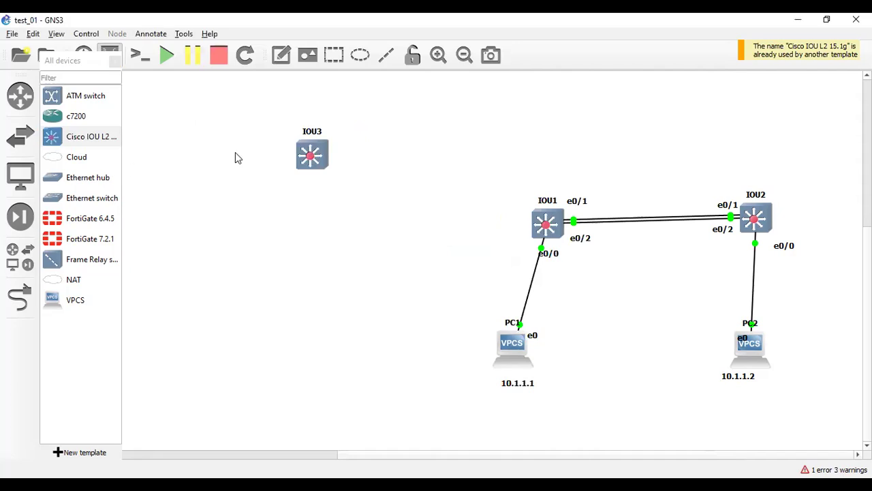
right_click(318, 152)
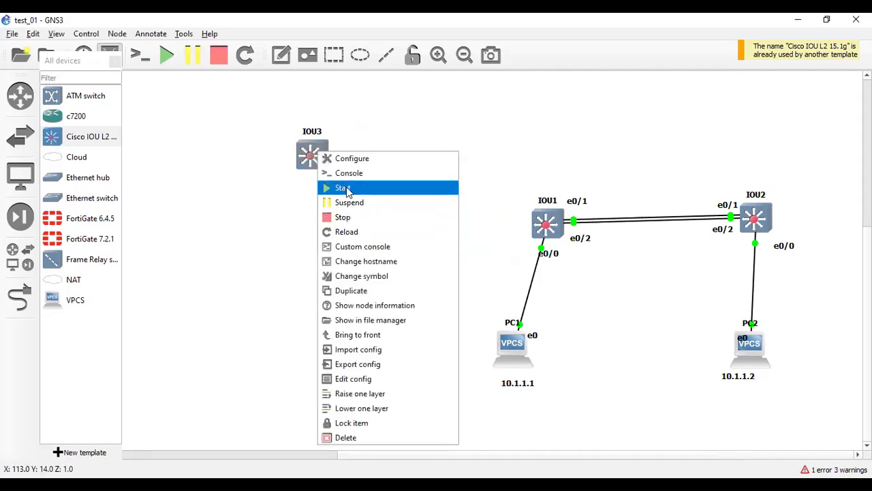
left_click(344, 189)
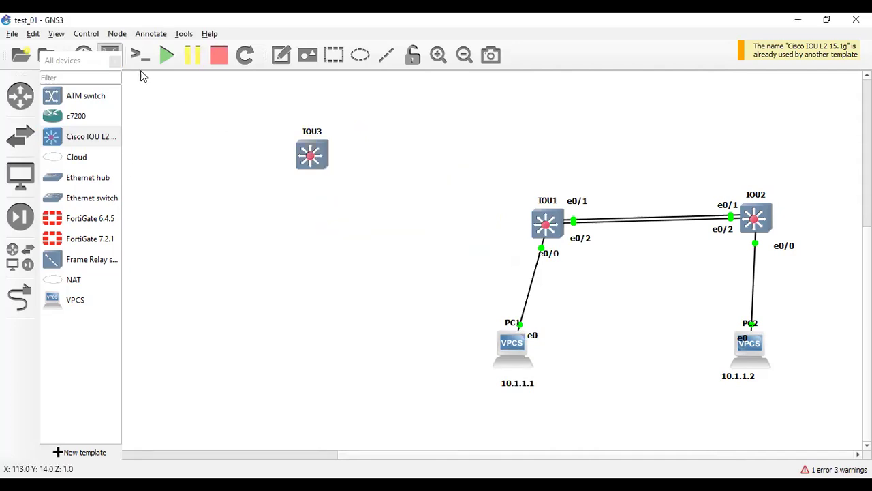
- Open the new switch's console and list its interfaces with show ip int br
right_click(321, 166)
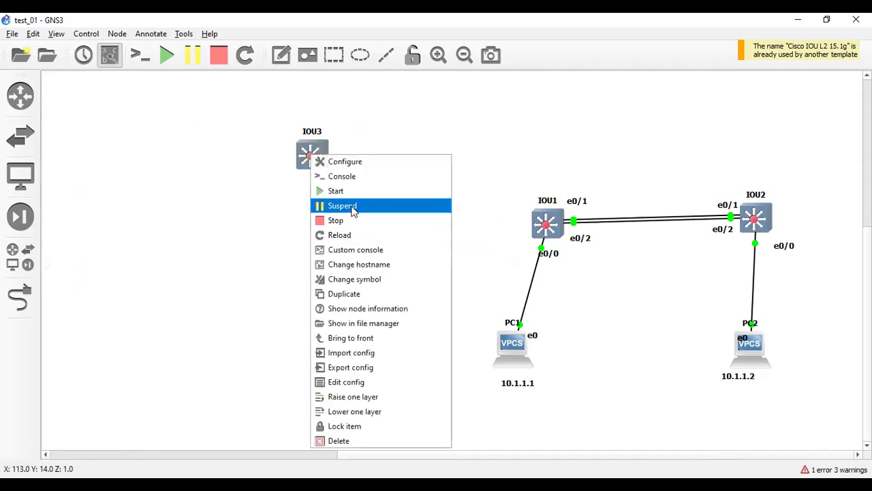
left_click(320, 157)
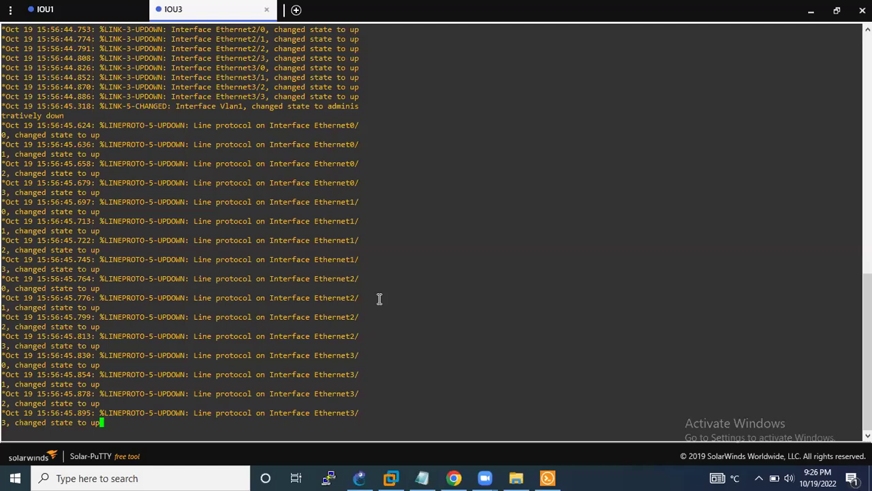
key("Return")
key("Return")
key("Return")
key("Return")
key("Return")
key("Return")
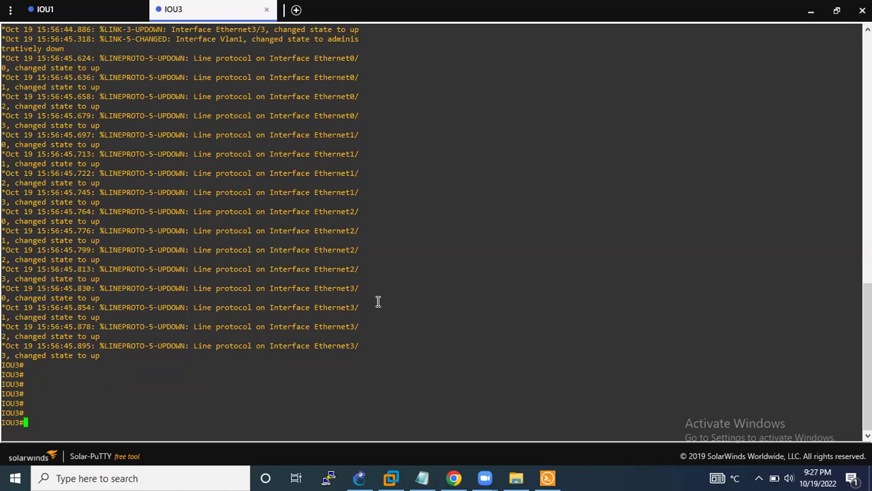
type("show ip int br")
key("Return")
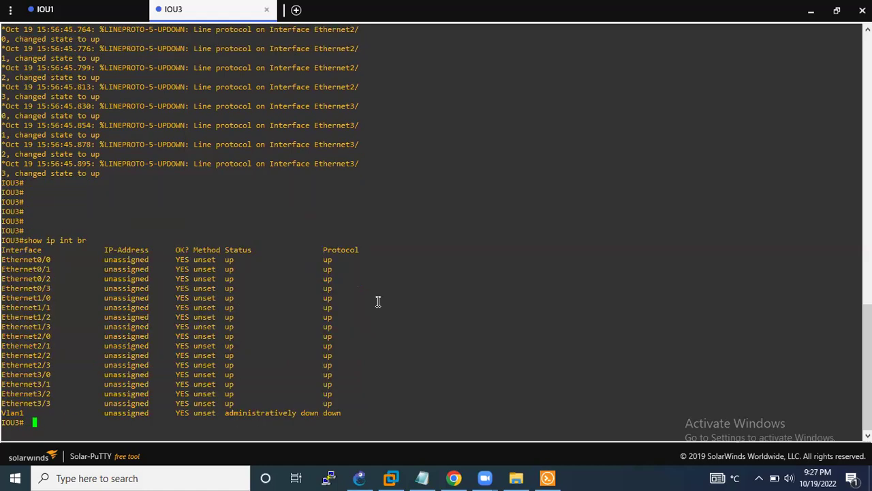
- Display the new switch's VLAN summary with show vlan br
type("confi")
key("BackSpace")
key("BackSpace")
key("BackSpace")
key("BackSpace")
key("BackSpace")
key("BackSpace")
type("show val")
key("BackSpace")
type("lan br")
key("Return")
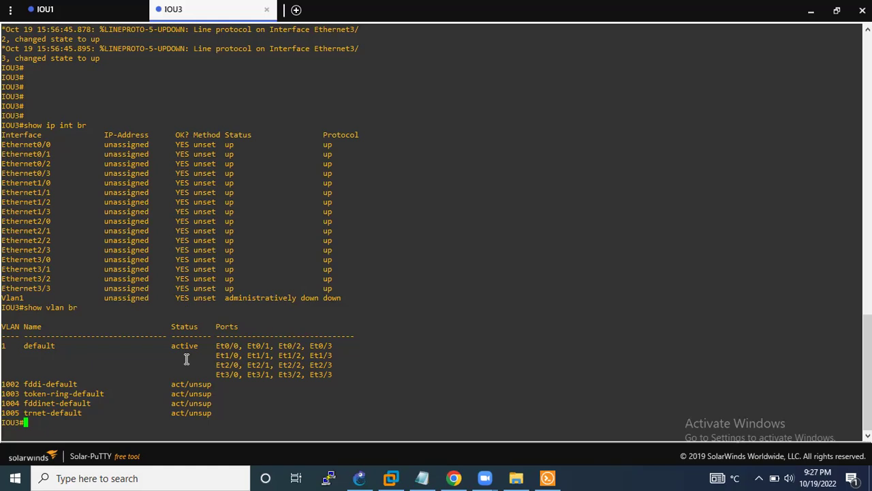
- Create VLANs 10, 20, 30, 40 and 50 on the IOU3 switch and return to privileged EXEC mode
type("confi ter")
key("Return")
type("vlan ")
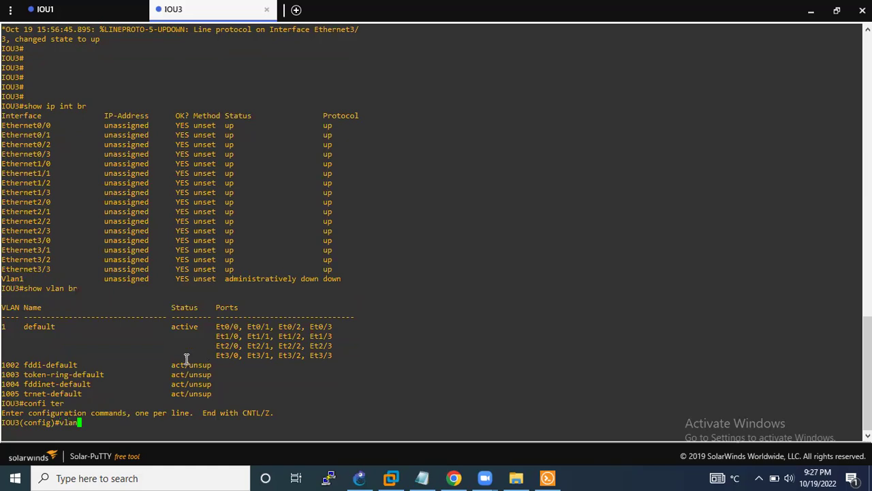
type("10,20,30,40,50")
key("Return")
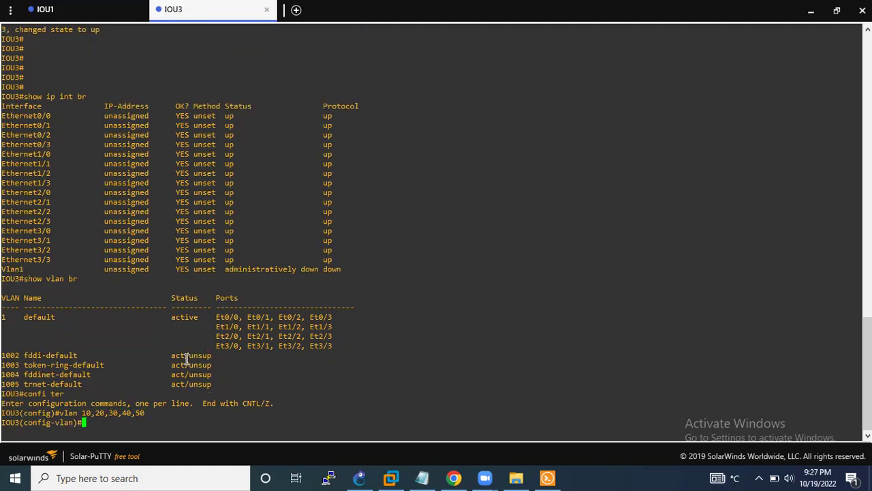
type("exit")
key("Return")
type("exit")
key("Return")
- Display the VLAN summary with show vlan br and check the rows of VLANs 10 to 50
type("sho")
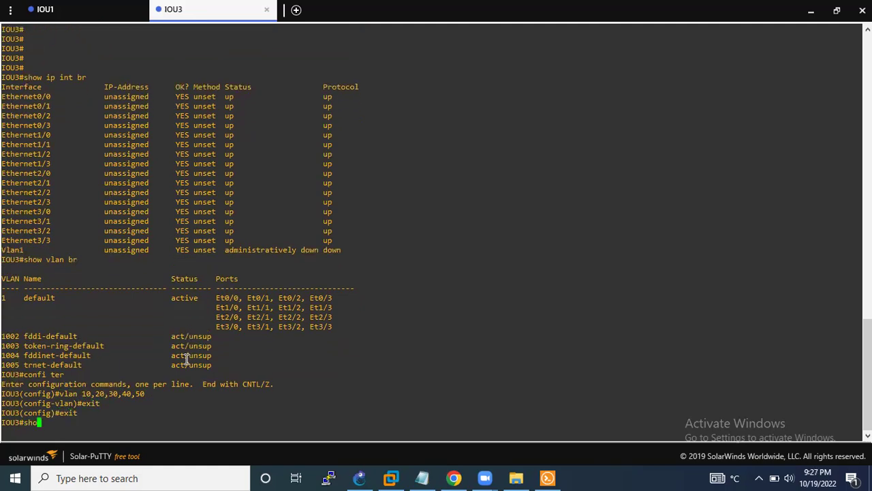
type("w vlan br")
key("Return")
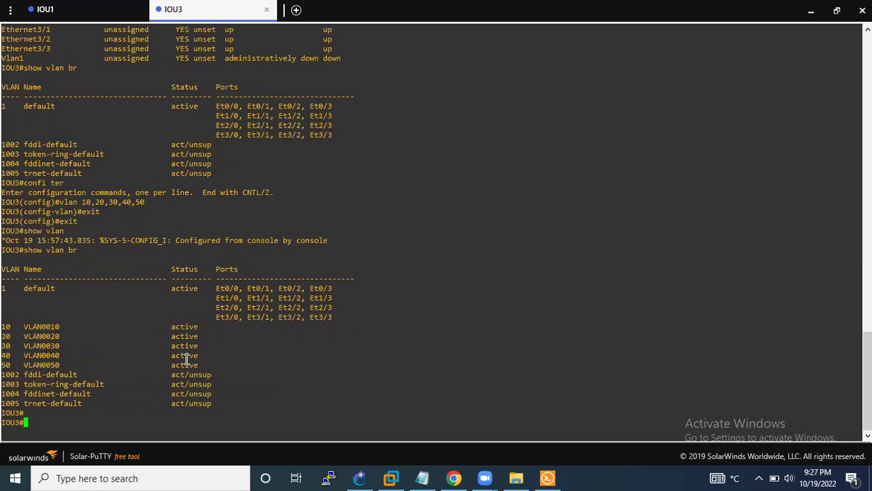
key("Return")
key("Return")
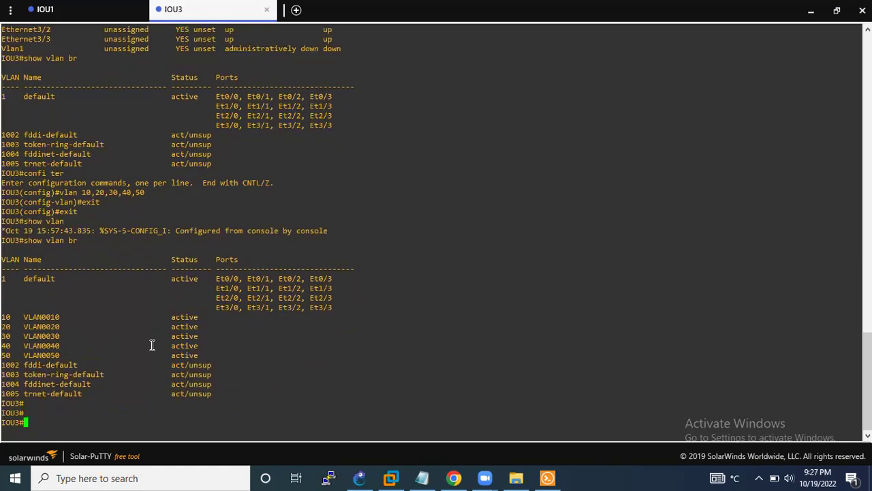
left_click_drag(216, 352, 90, 329)
left_click_drag(213, 350, 138, 323)
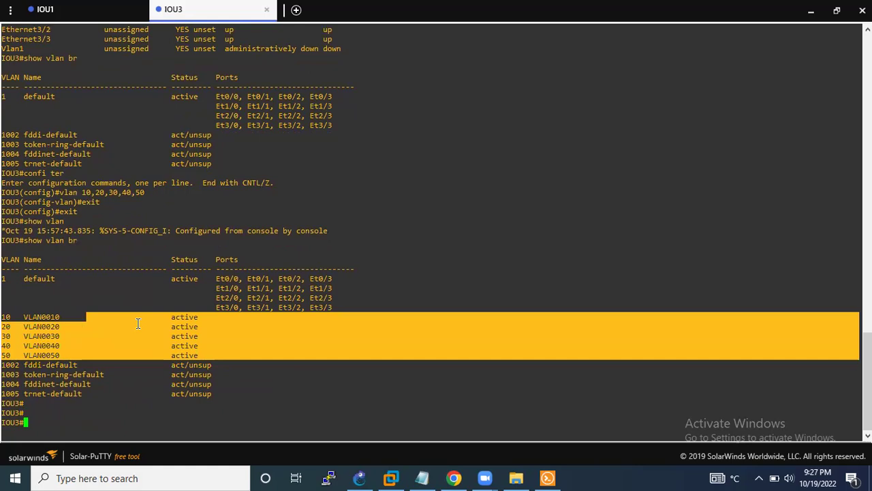
left_click(103, 321)
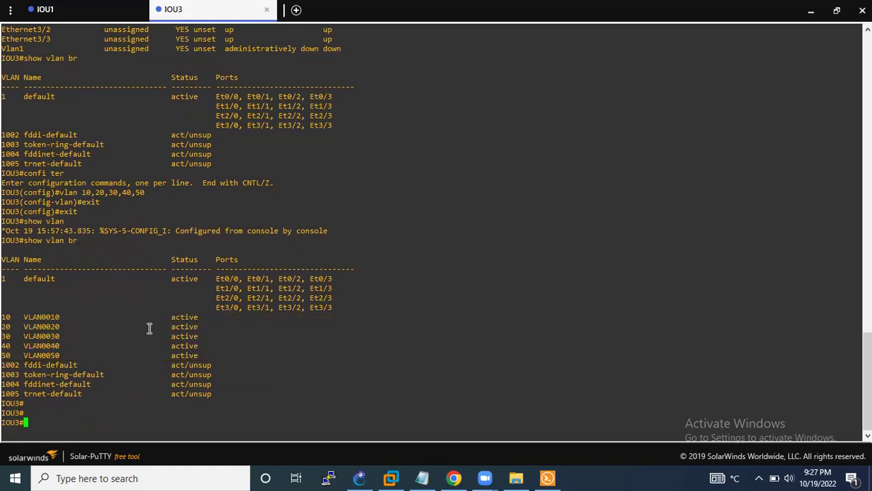
- Set interface ethernet 0/0 to switchport access mode in the switch's configuration
type("confi ter")
key("Return")
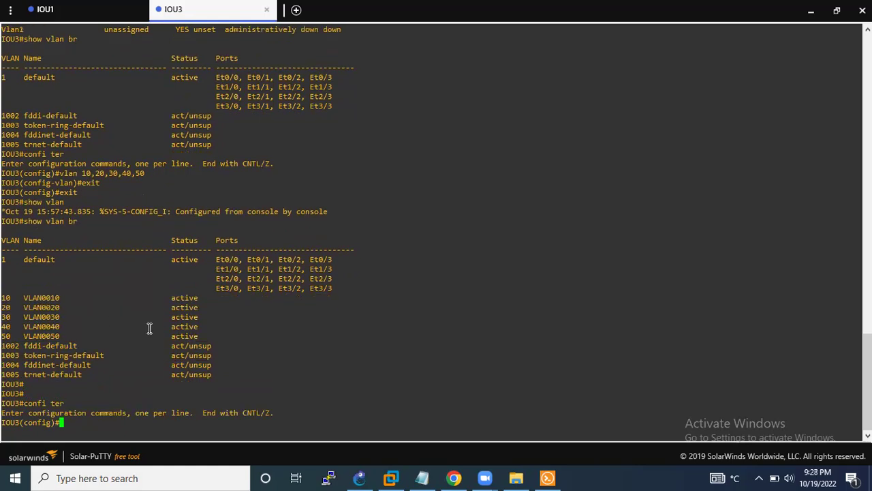
type("int")
key("Tab")
type("eth")
key("Tab")
type("0/")
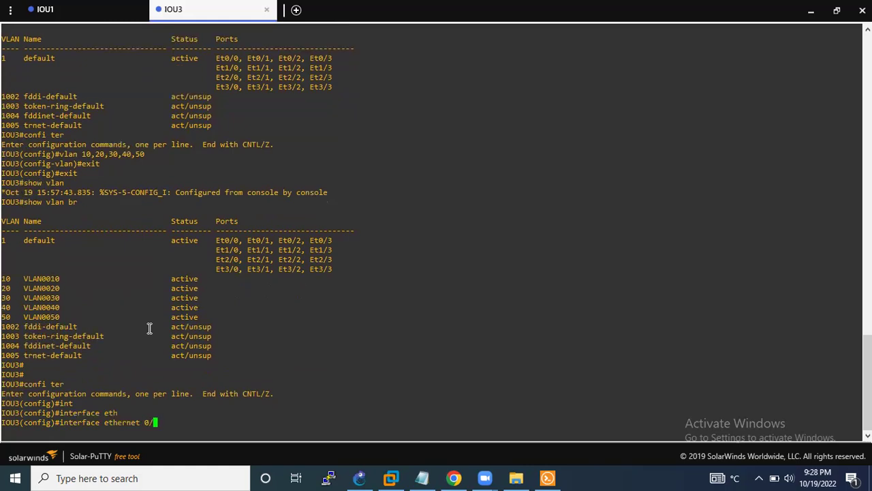
type("0")
key("Return")
type("sw")
key("Tab")
type("mode")
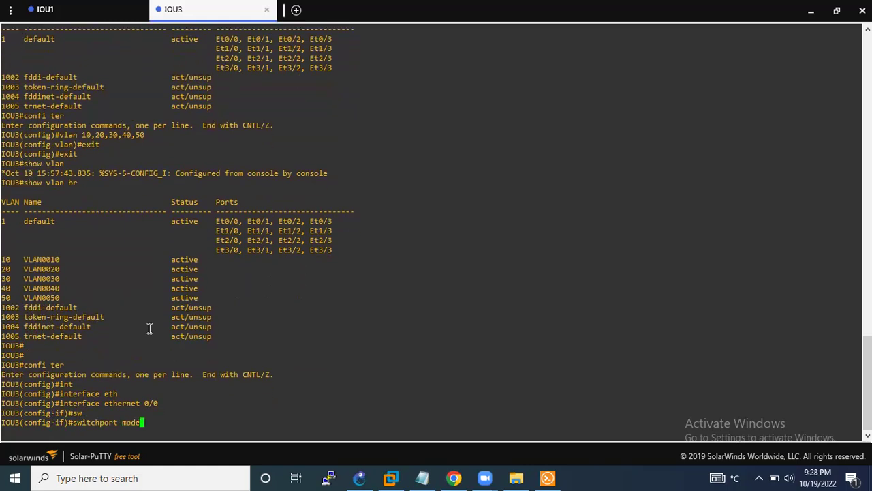
key("Tab")
type("acc")
key("Tab")
key("Return")
- Assign the ethernet 0/0 port to access VLAN 10 and return to privileged EXEC mode
type("sw")
key("Tab")
type("ac")
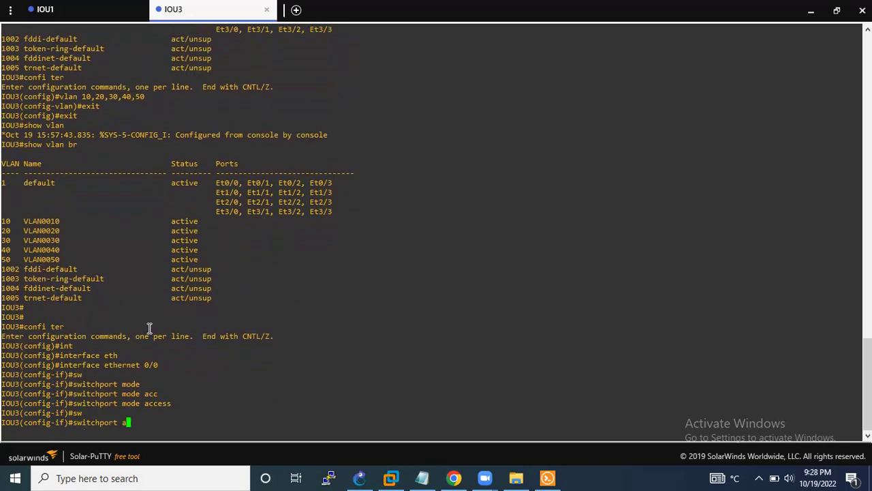
key("Tab")
type("vl")
key("Tab")
type("10")
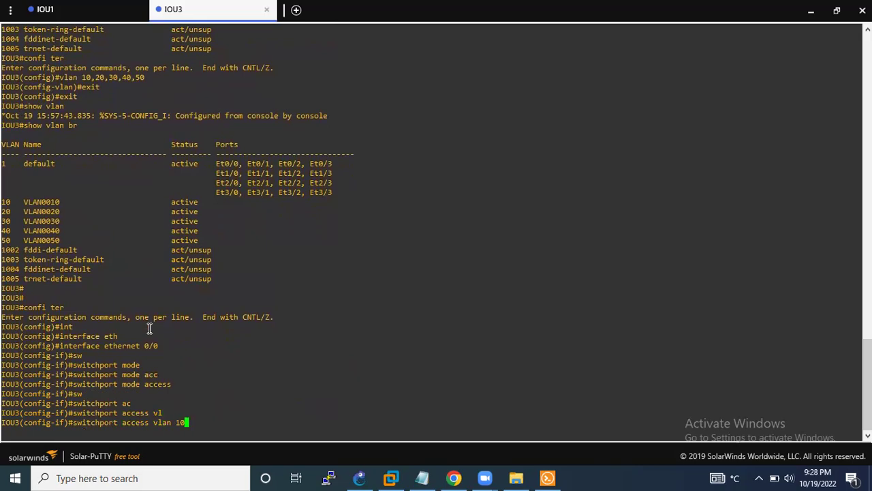
key("Return")
type("exit")
key("Return")
type("exit")
key("Return")
- Run show vlan br to check the port assignment of VLAN 10
type("show vlan br")
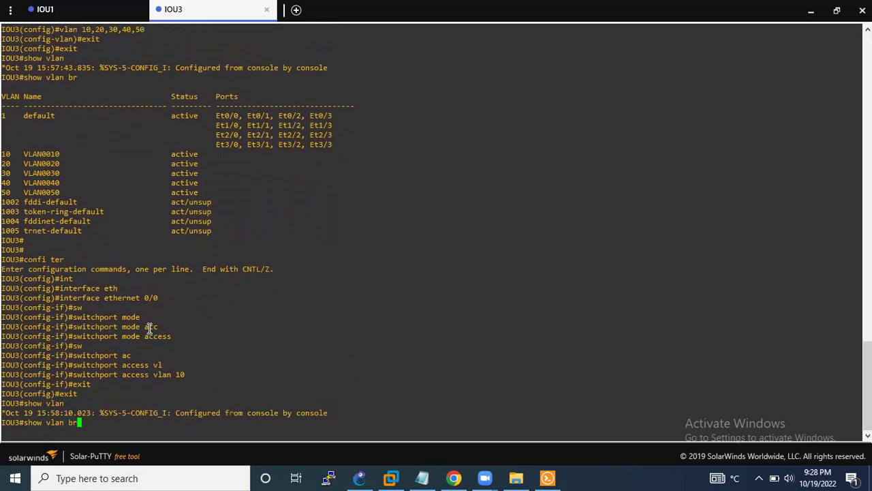
key("Return")
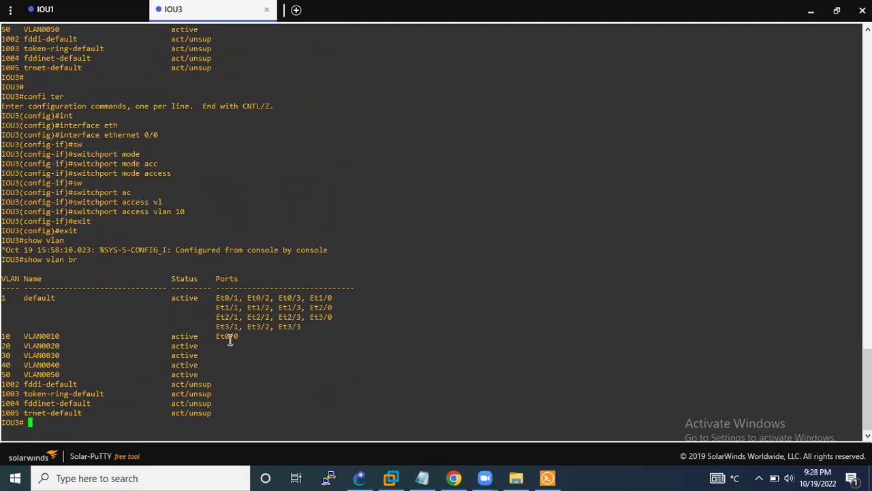
left_click_drag(234, 336, 10, 332)
left_click(115, 337)
left_click_drag(6, 332, 94, 347)
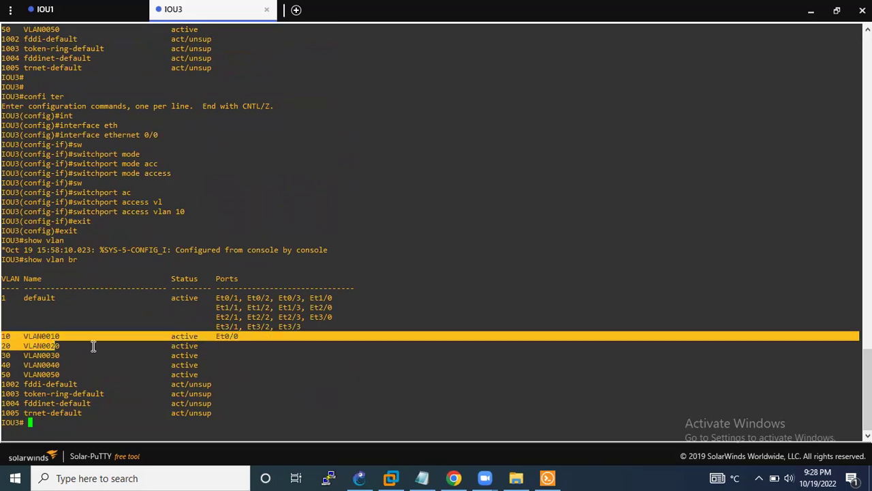
- Configure interface vlan 10 with IP address 10.1.1.10 and subnet mask 255.255.255.0
type("confi ter")
key("Return")
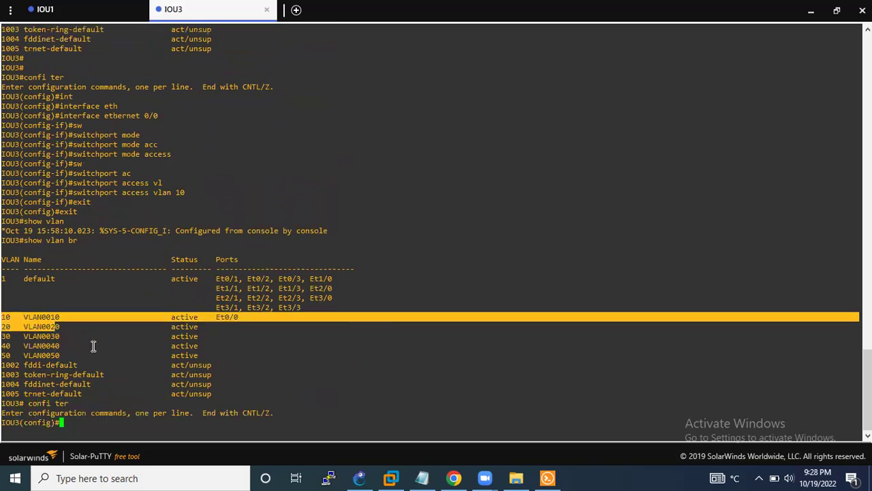
type("int")
key("Tab")
type("vl")
key("Tab")
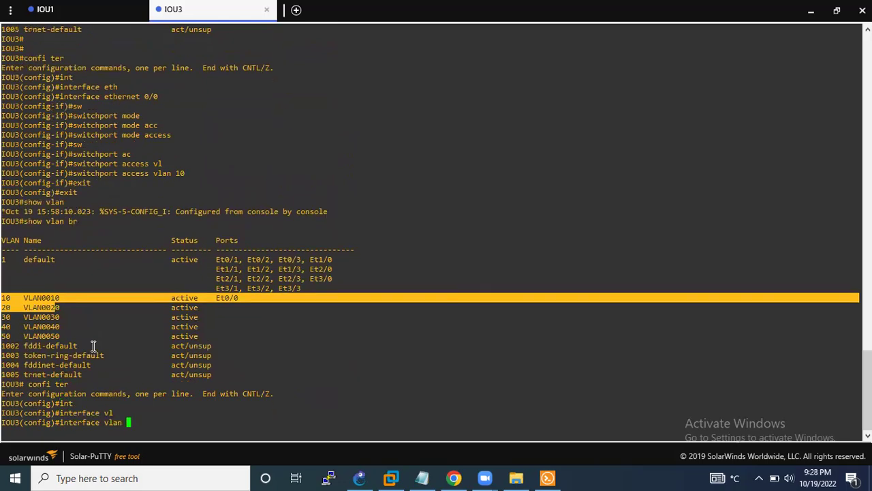
type("10")
key("Return")
type("ip add")
key("Tab")
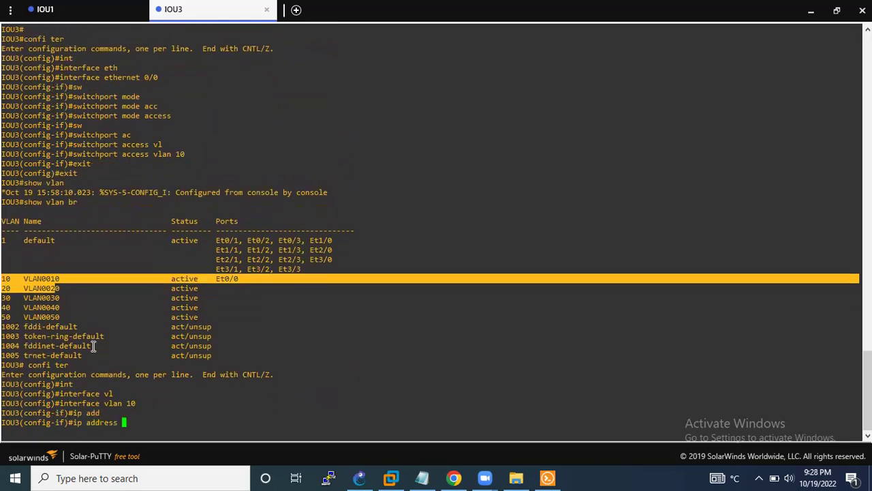
type("10.1.")
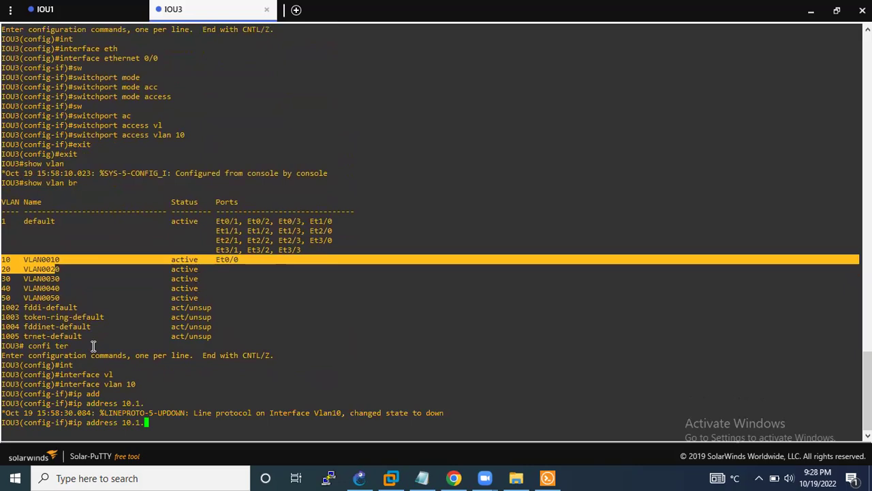
type("1.10 255.25")
type("5.255.")
type("0")
key("Return")
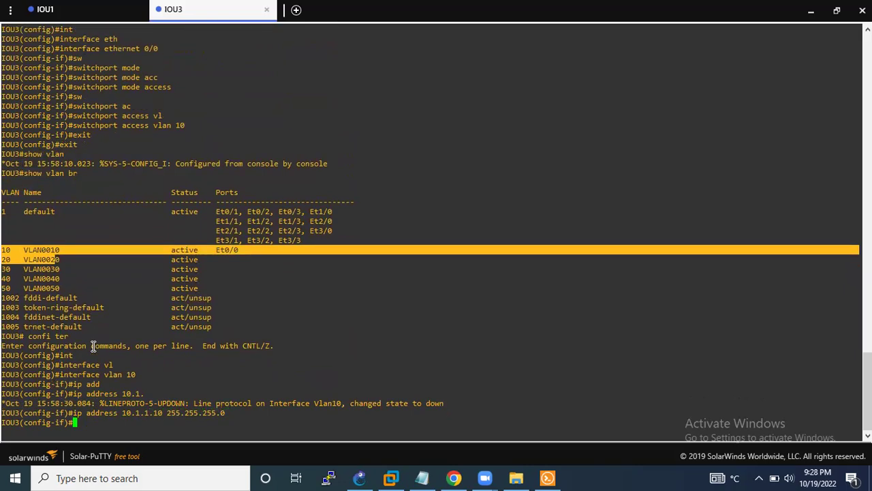
- Enable the VLAN 10 interface with no shutdown and leave configuration mode
type("no sh")
key("Tab")
key("Return")
type("exit")
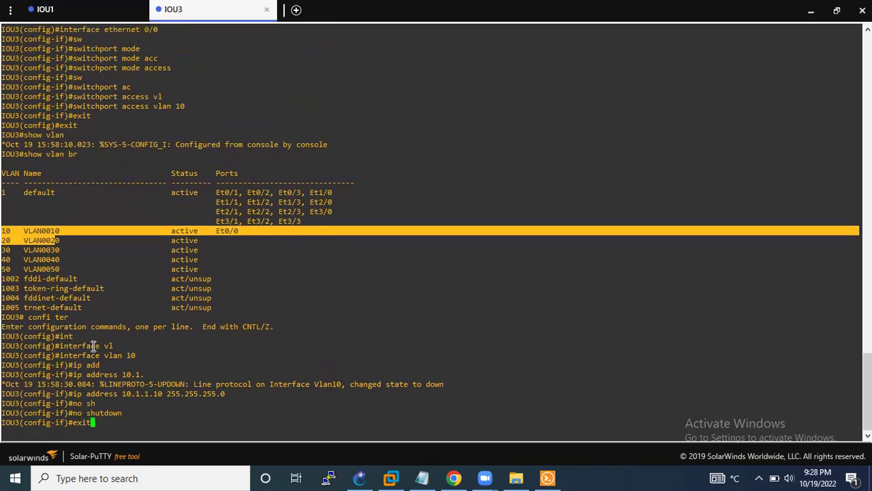
key("Return")
type("exit")
key("Return")
- List the switch's interfaces with show ip int br and check the Vlan10 entry
type("e")
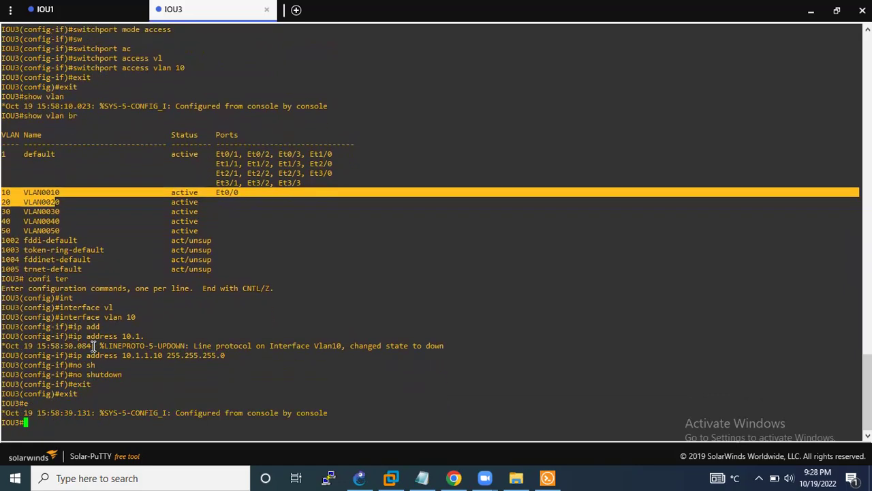
key("BackSpace")
type("sh")
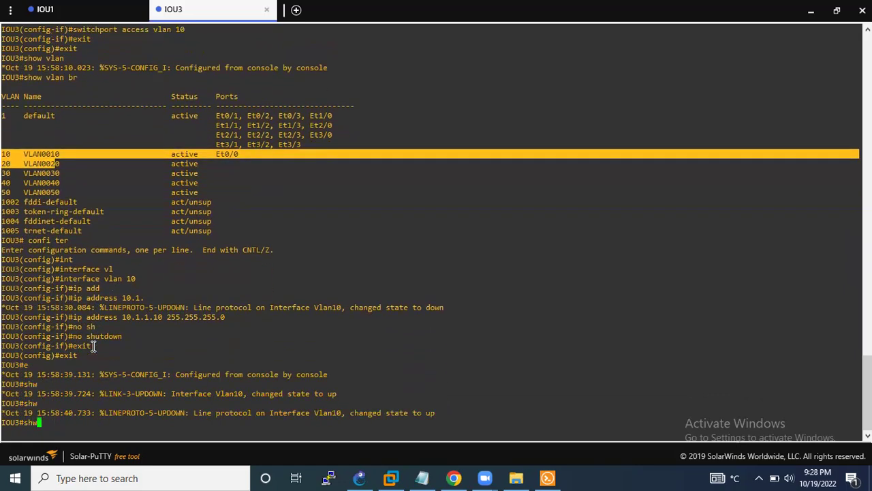
type("ow ip int br")
key("Return")
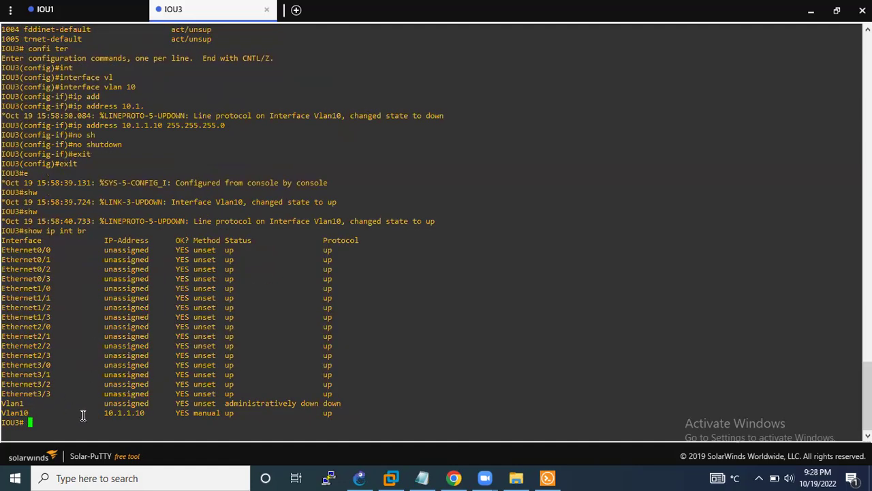
left_click_drag(347, 415, 40, 202)
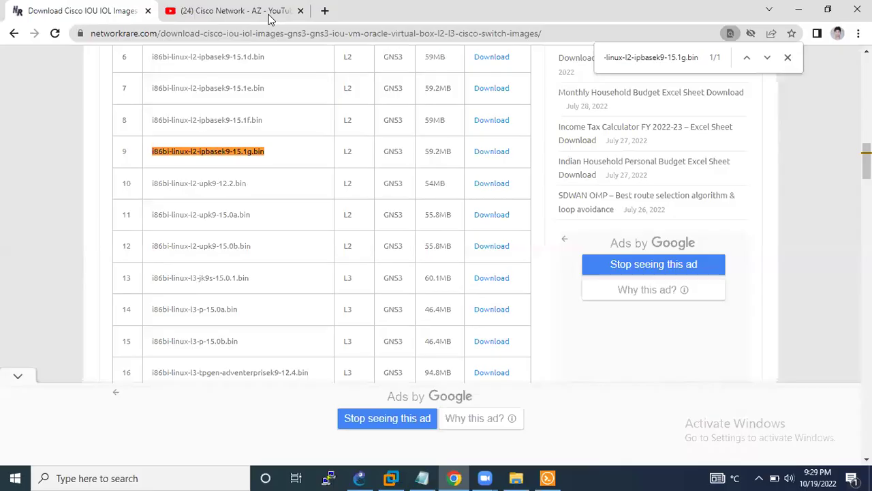
- Switch to the Cisco Network - AZ YouTube channel in Chrome and look through its uploaded videos
left_click(268, 14)
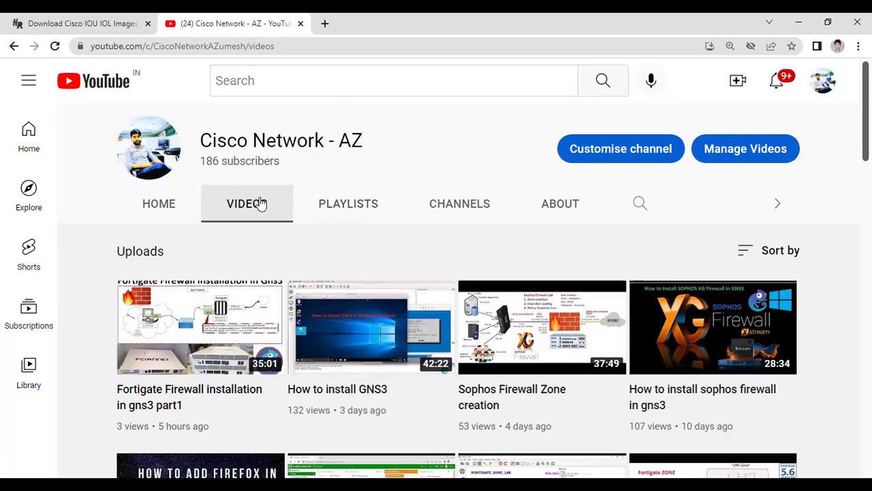
scroll(331, 249, "down", 2)
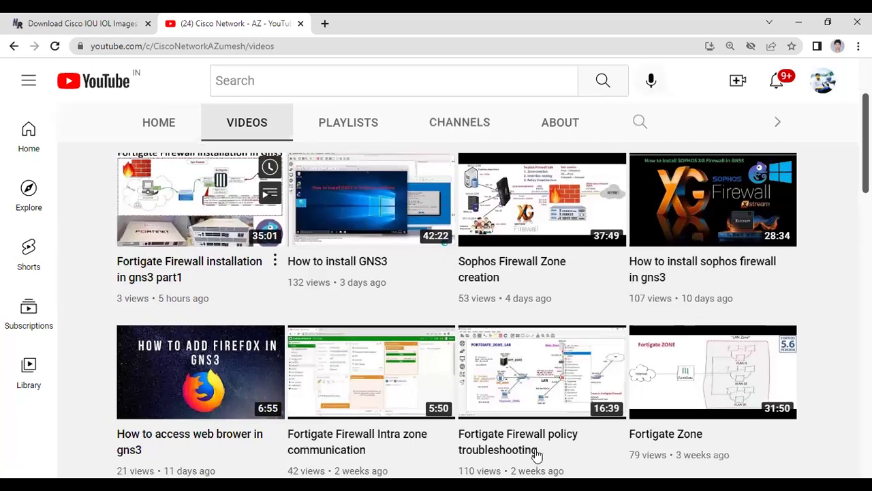
scroll(537, 456, "up", 2)
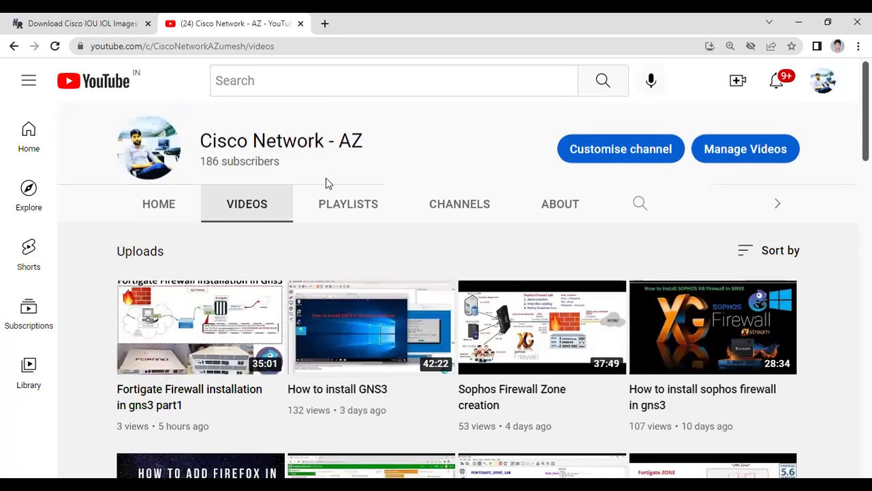
scroll(365, 304, "down", 2)
scroll(470, 361, "down", 4)
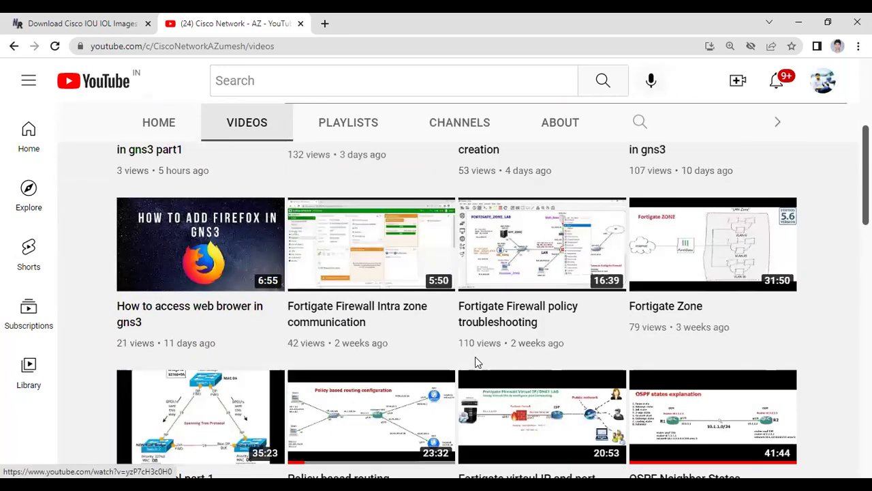
scroll(484, 372, "down", 4)
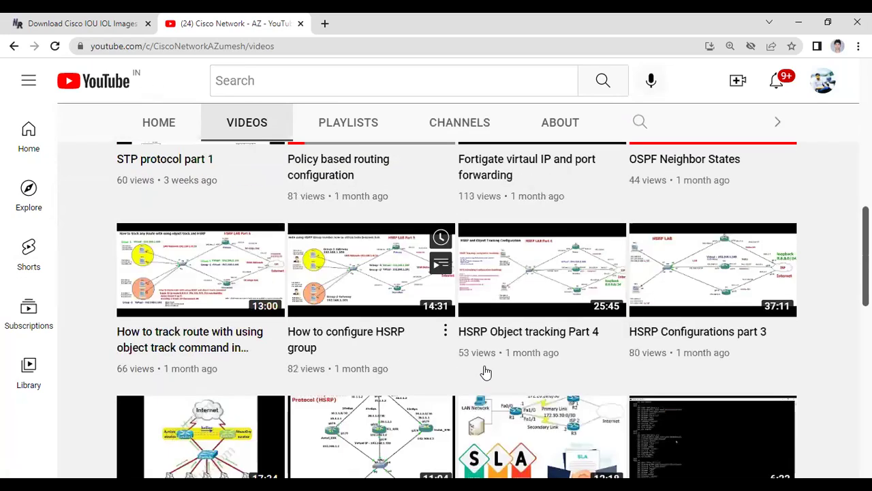
scroll(484, 372, "down", 2)
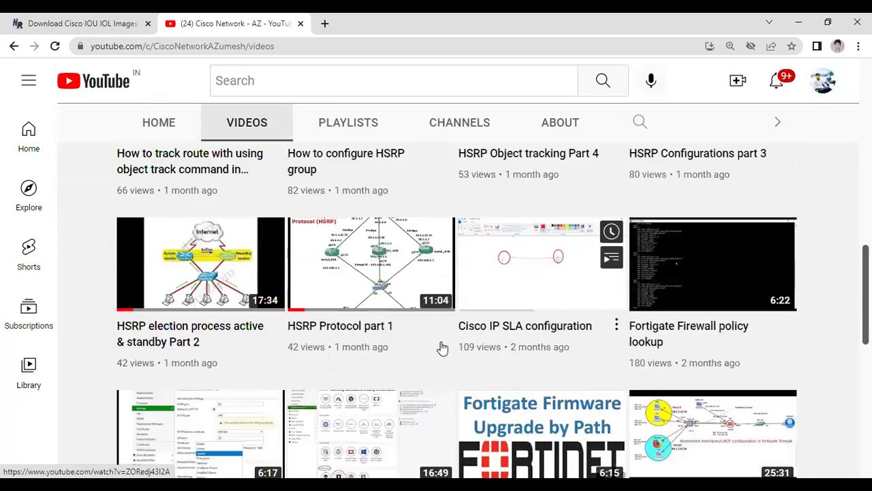
scroll(426, 341, "down", 1)
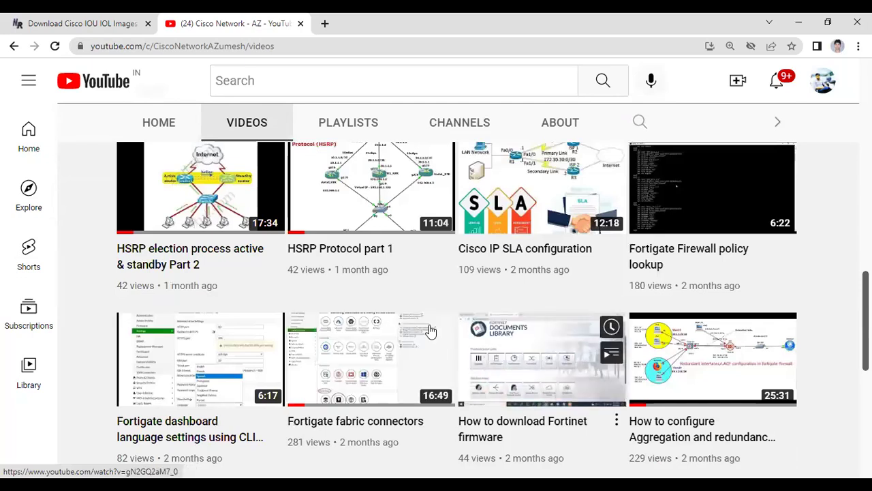